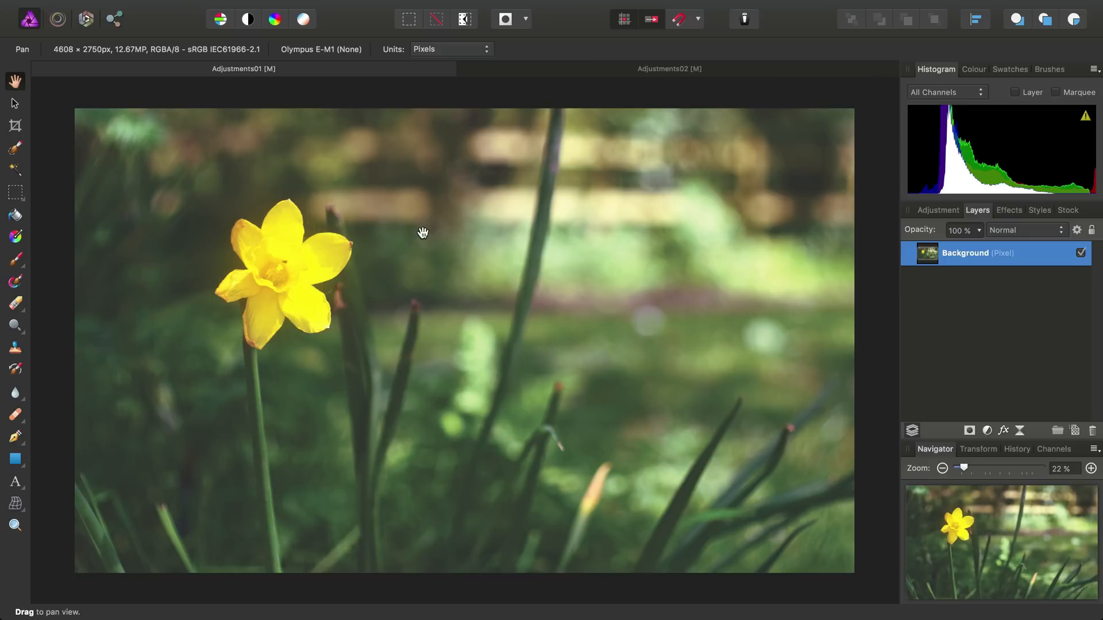
Add a Brightness / Contrast adjustment layer with brightness -27% and contrast 34%, and reopen its settings to review them
mouse_move(384, 2)
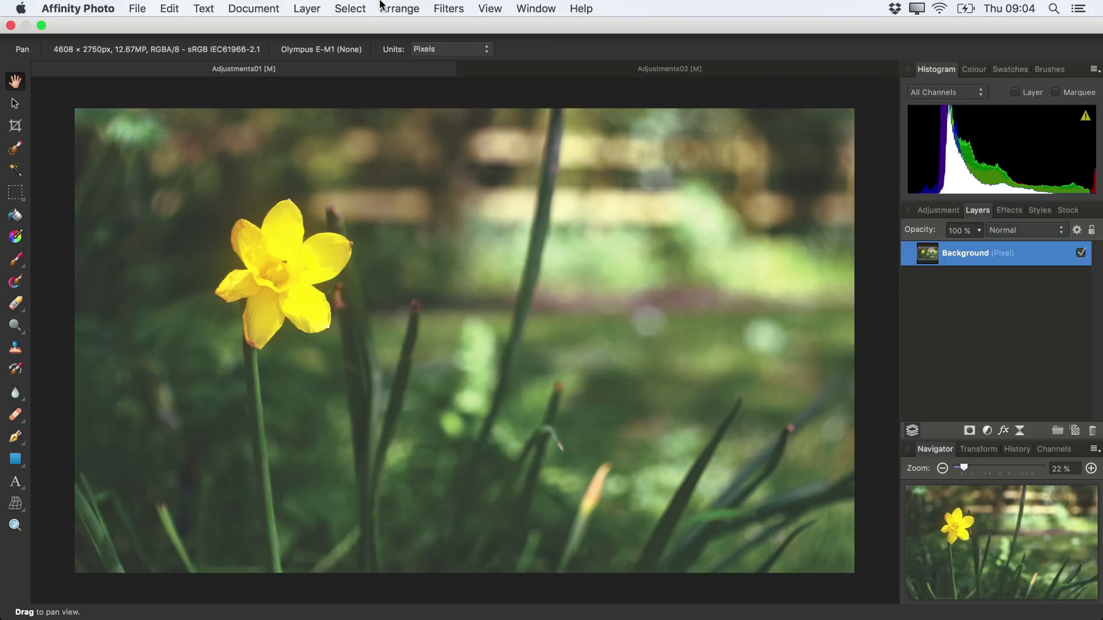
left_click(313, 12)
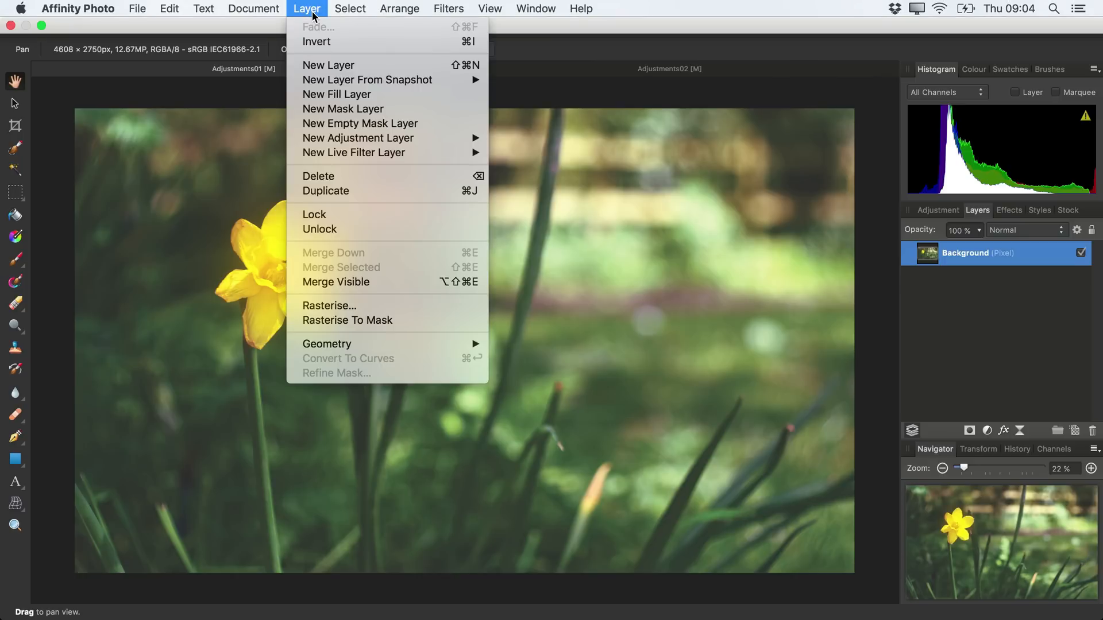
mouse_move(425, 140)
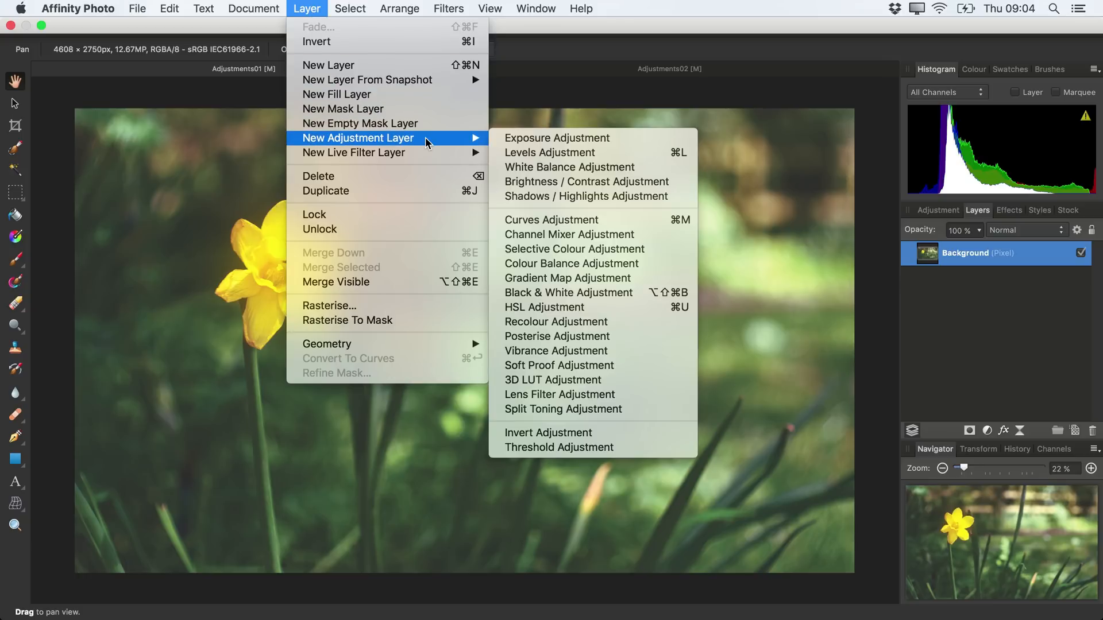
left_click(650, 184)
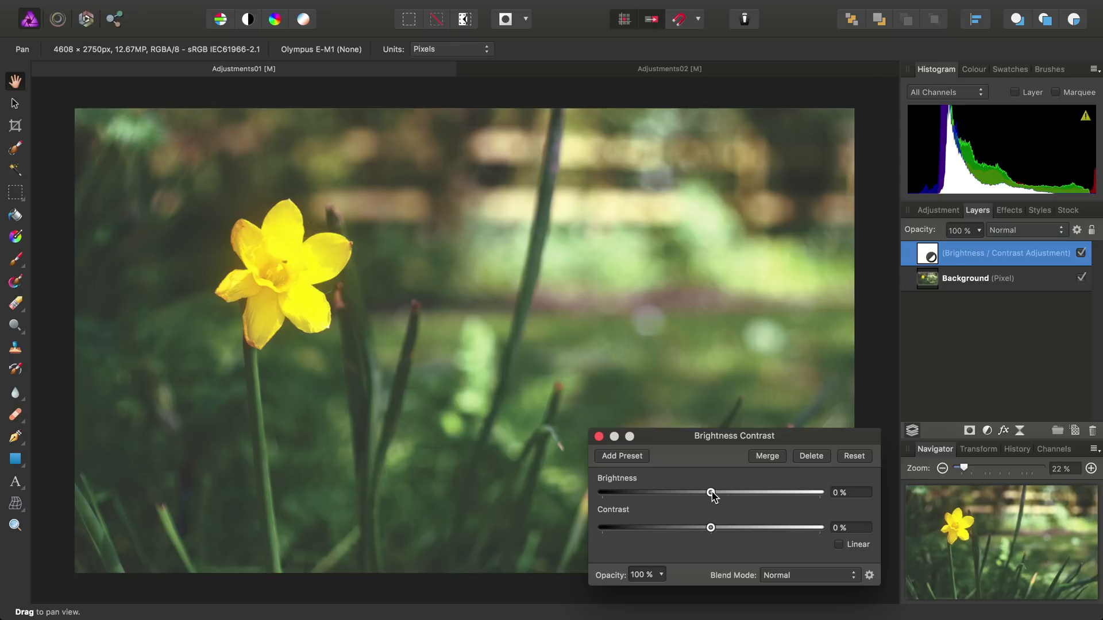
left_click_drag(711, 492, 683, 496)
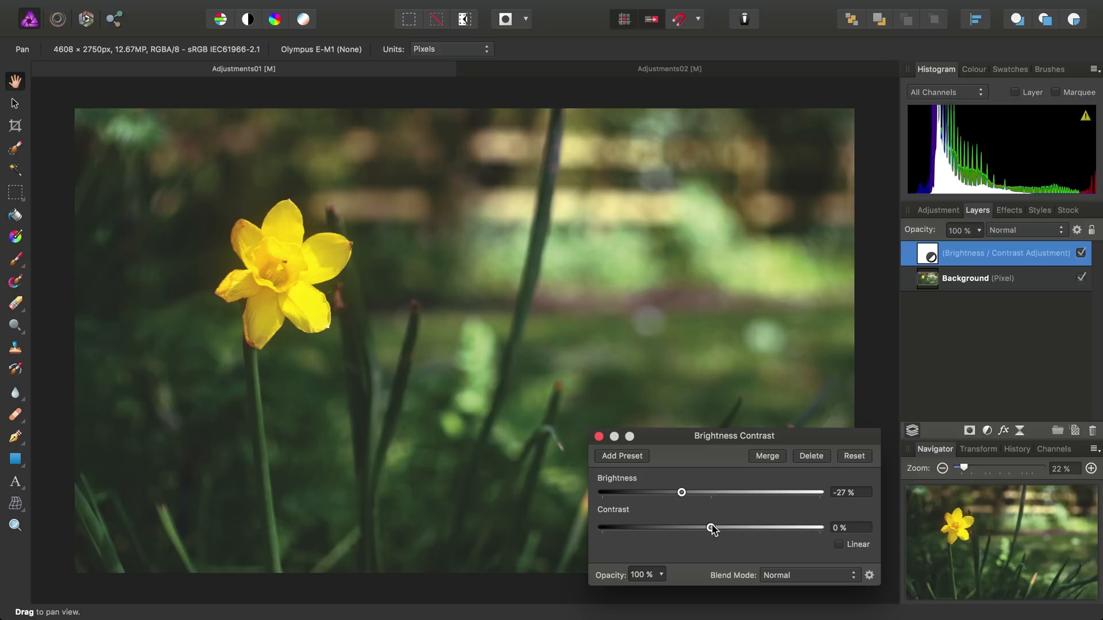
left_click_drag(711, 527, 747, 529)
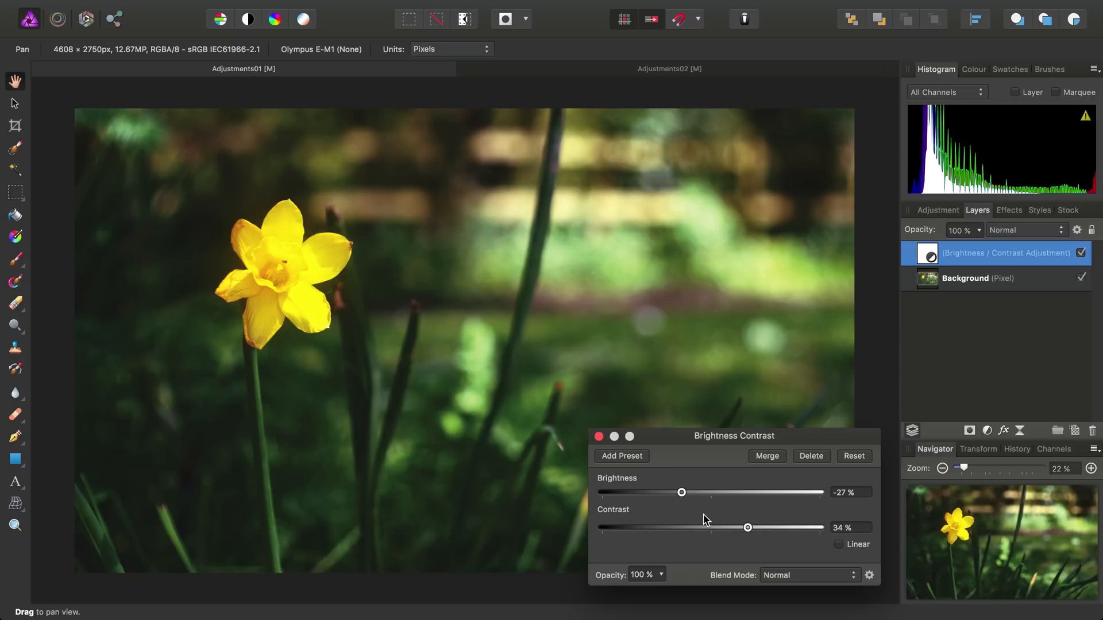
left_click(599, 436)
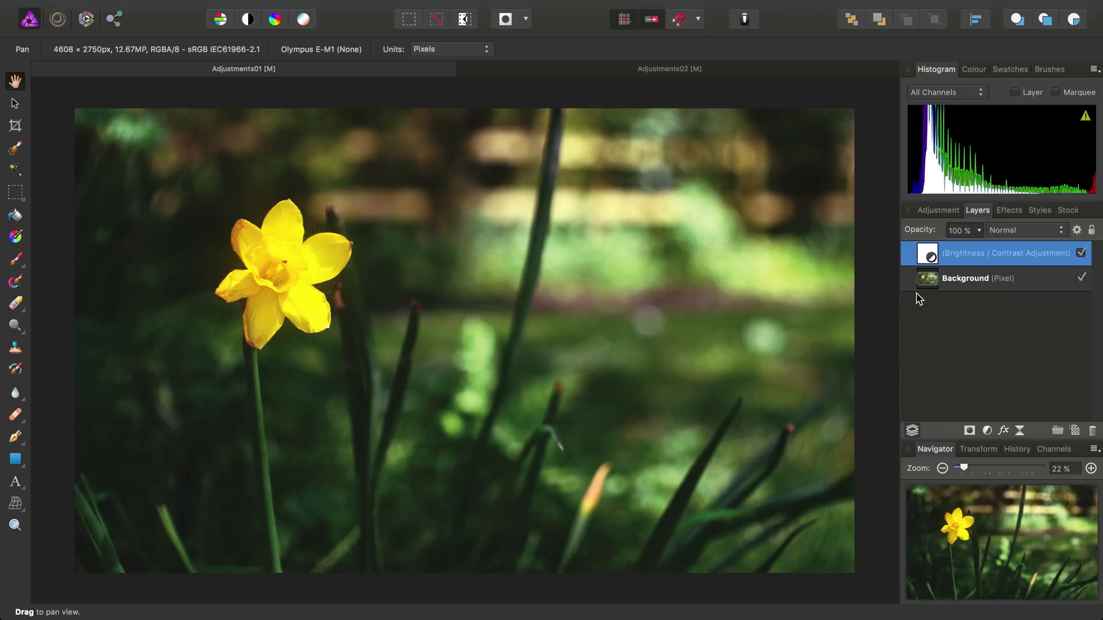
double_click(931, 256)
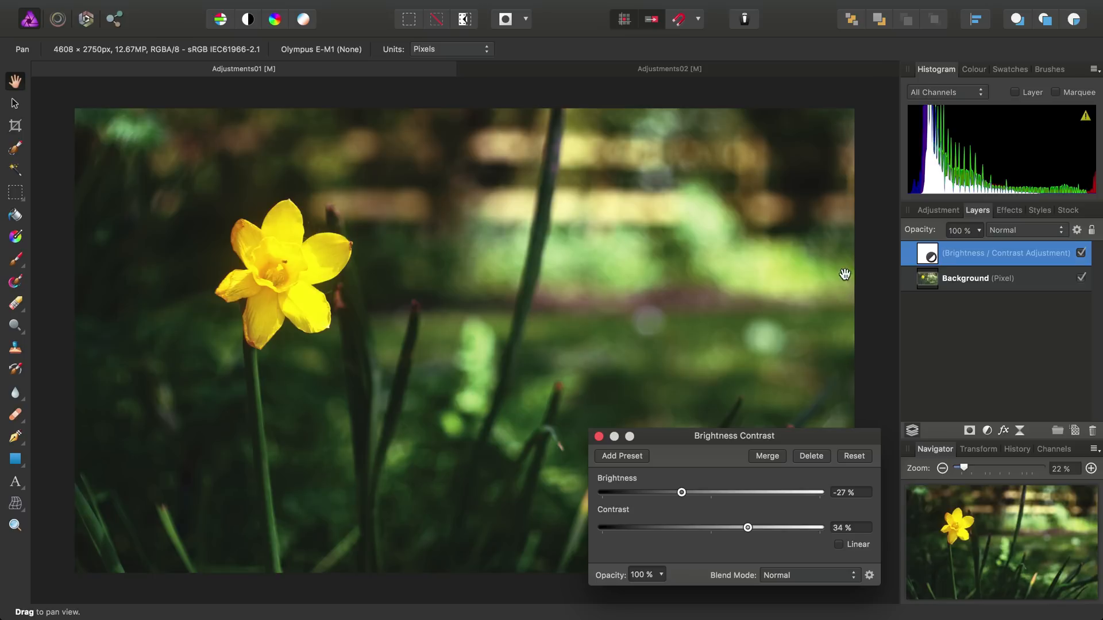
left_click(599, 437)
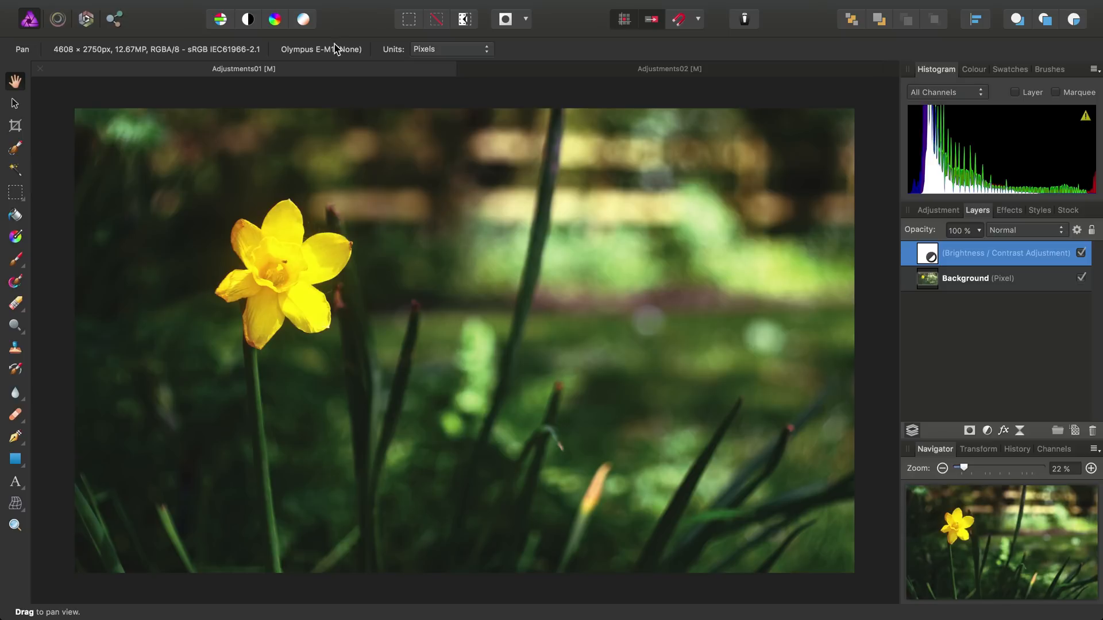
Add an HSL adjustment layer with a hue shift of 3.9° and a saturation shift of 18%
left_click(311, 11)
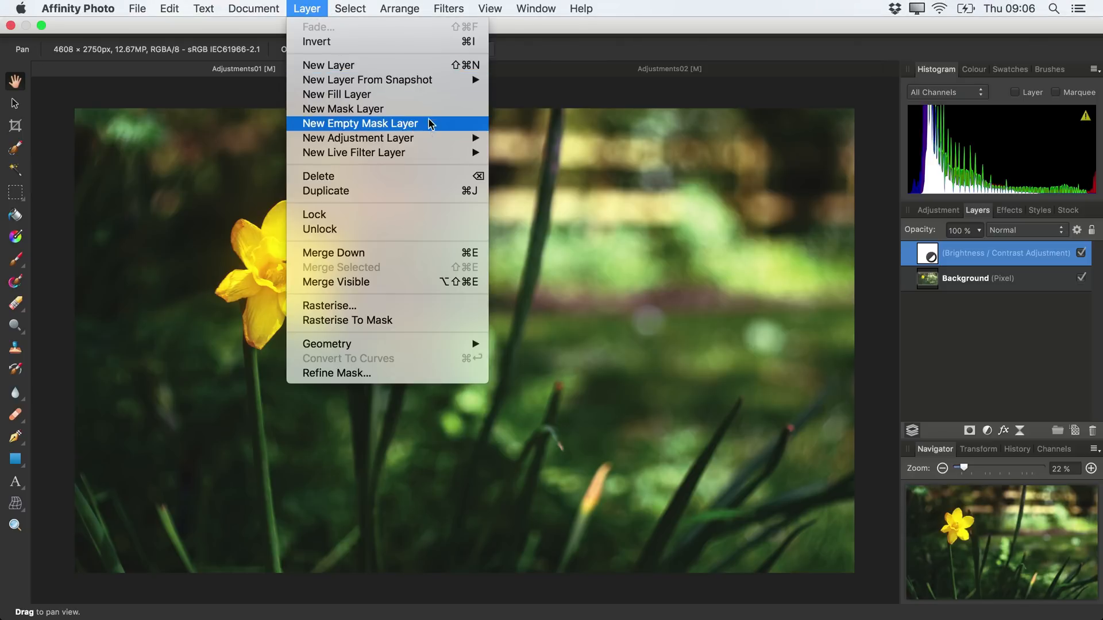
mouse_move(432, 142)
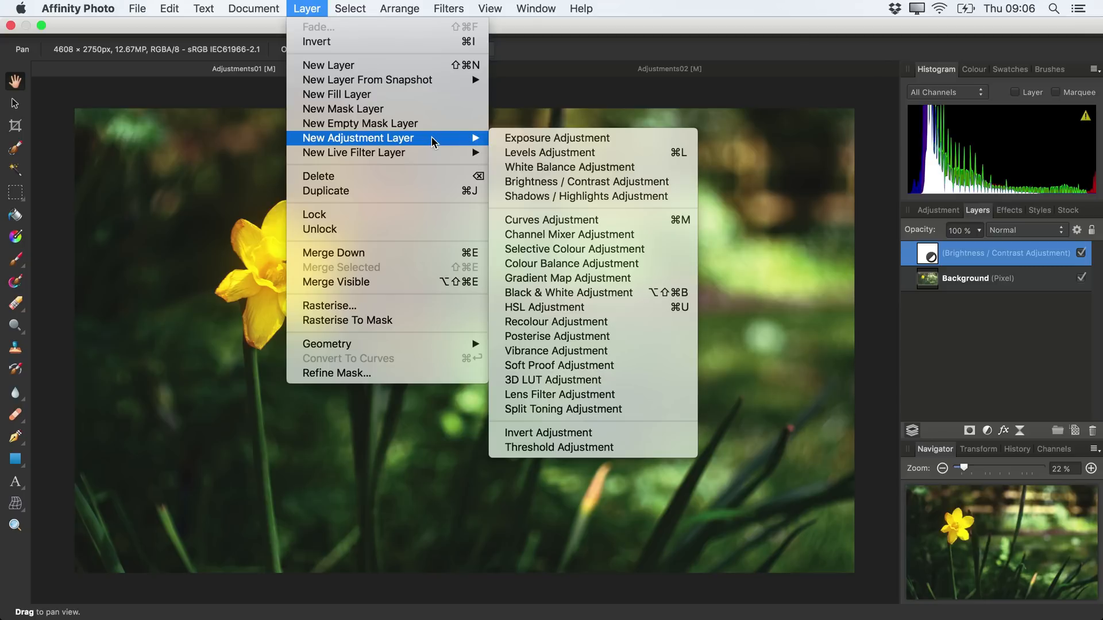
left_click(610, 308)
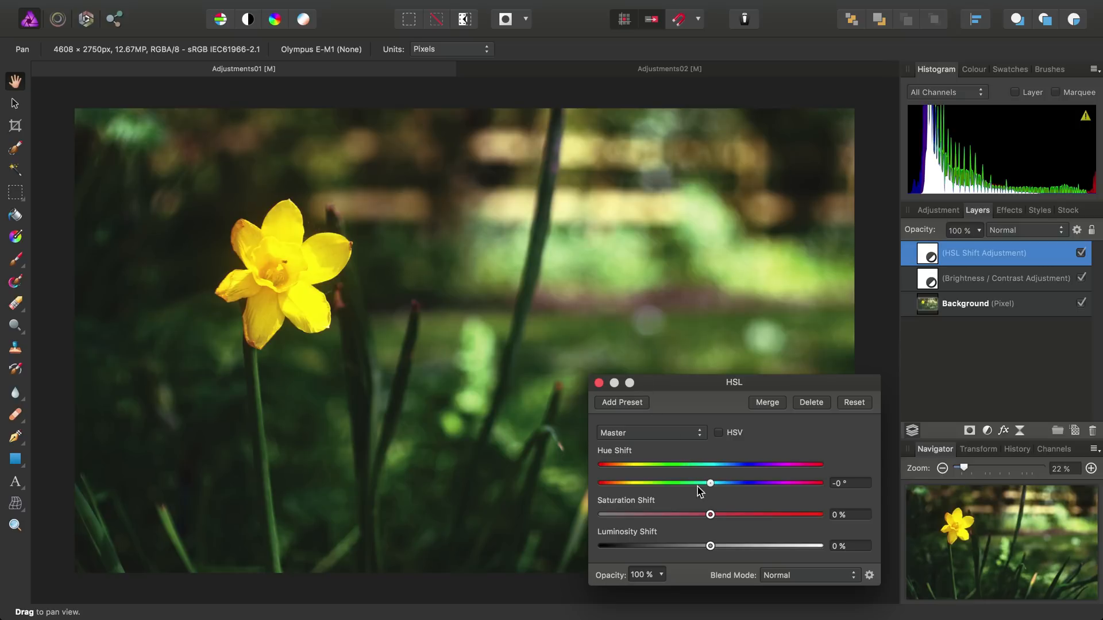
left_click_drag(711, 516, 714, 487)
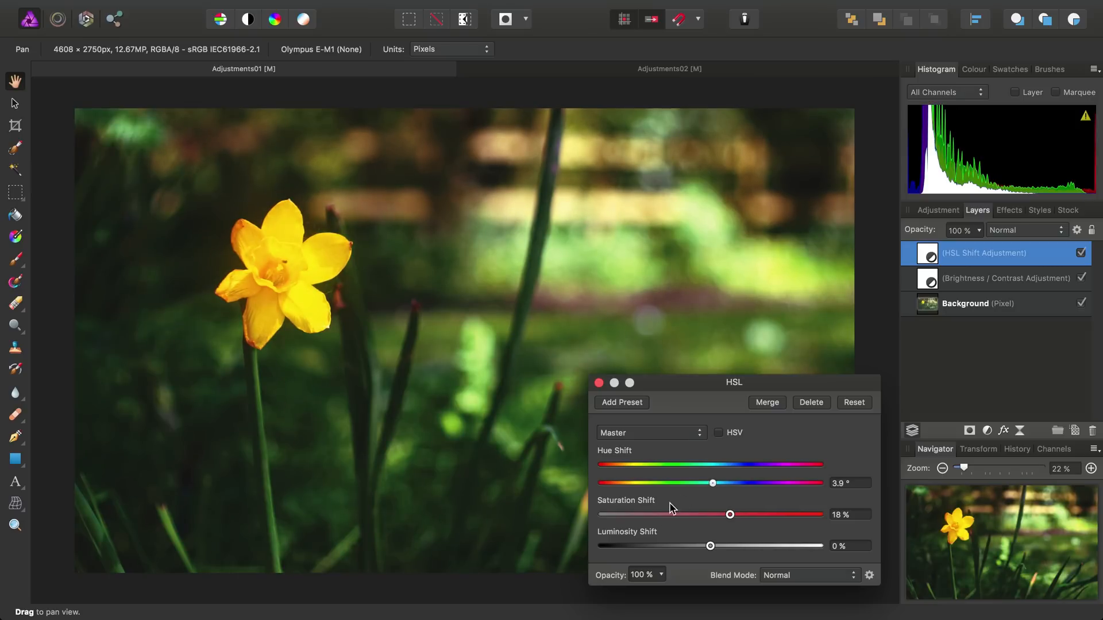
left_click(598, 382)
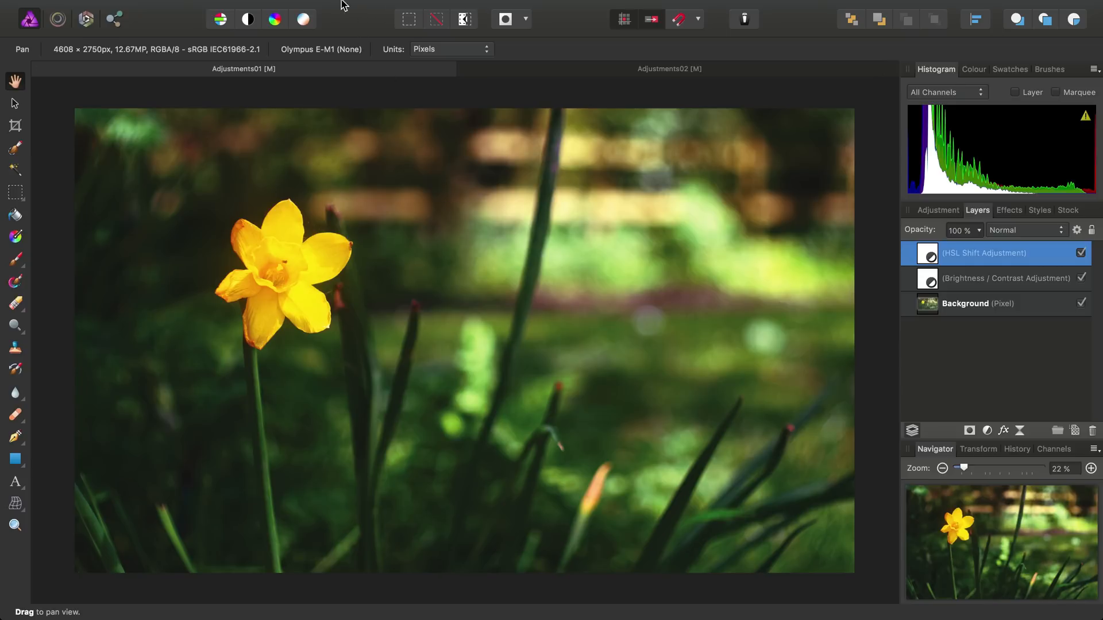
Add a Selective Colour adjustment layer with magenta at 80% for Reds and yellow at -83% for Yellows
left_click(318, 10)
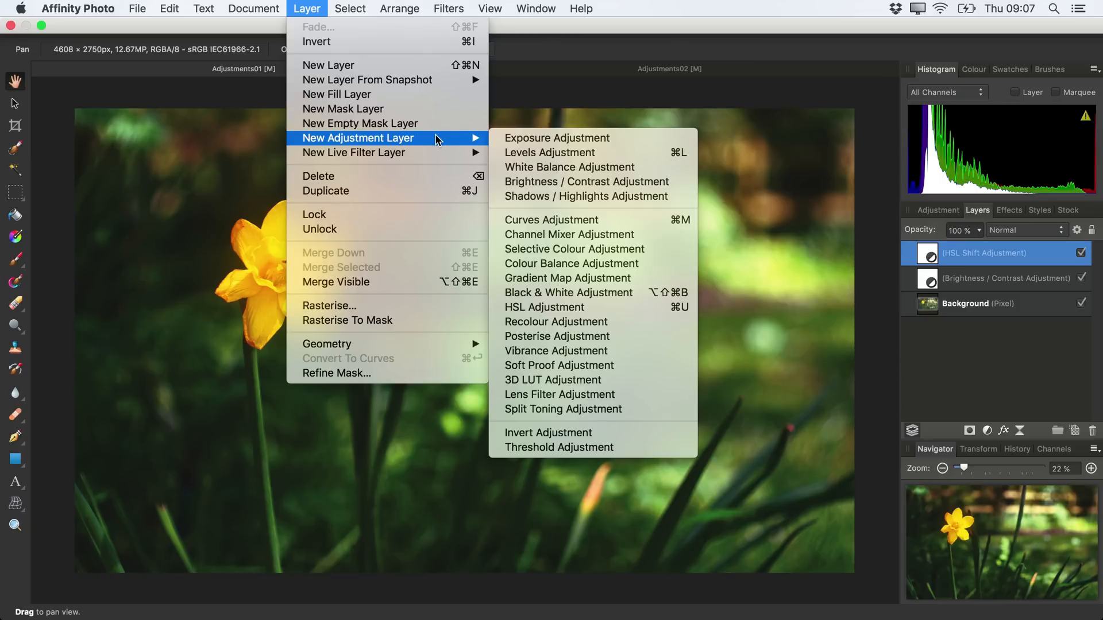
left_click(664, 250)
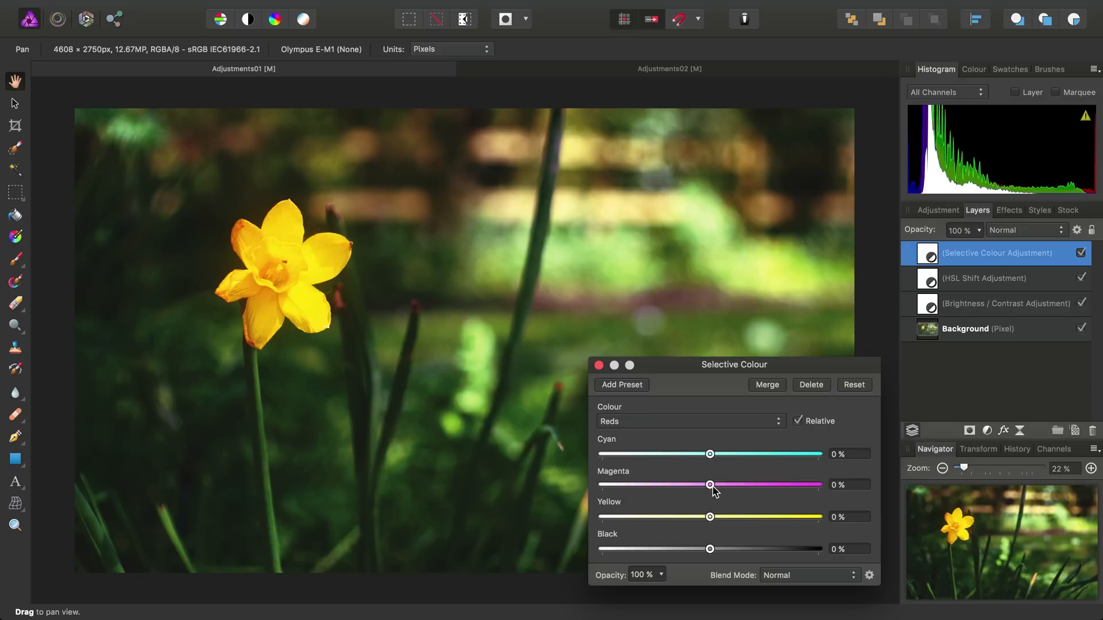
left_click_drag(711, 486, 797, 488)
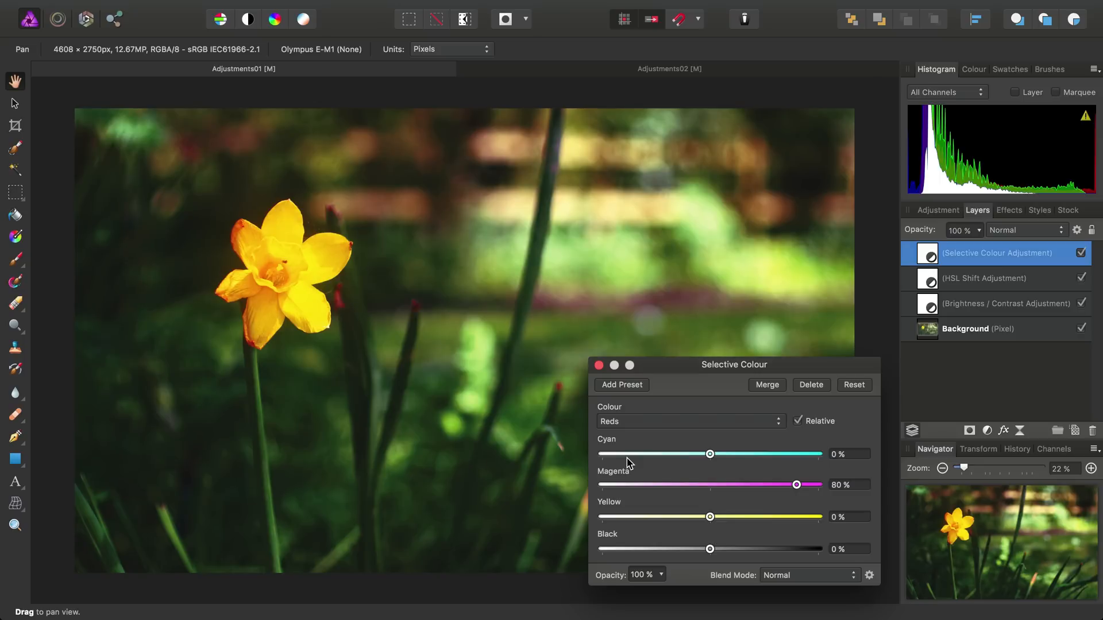
left_click(711, 426)
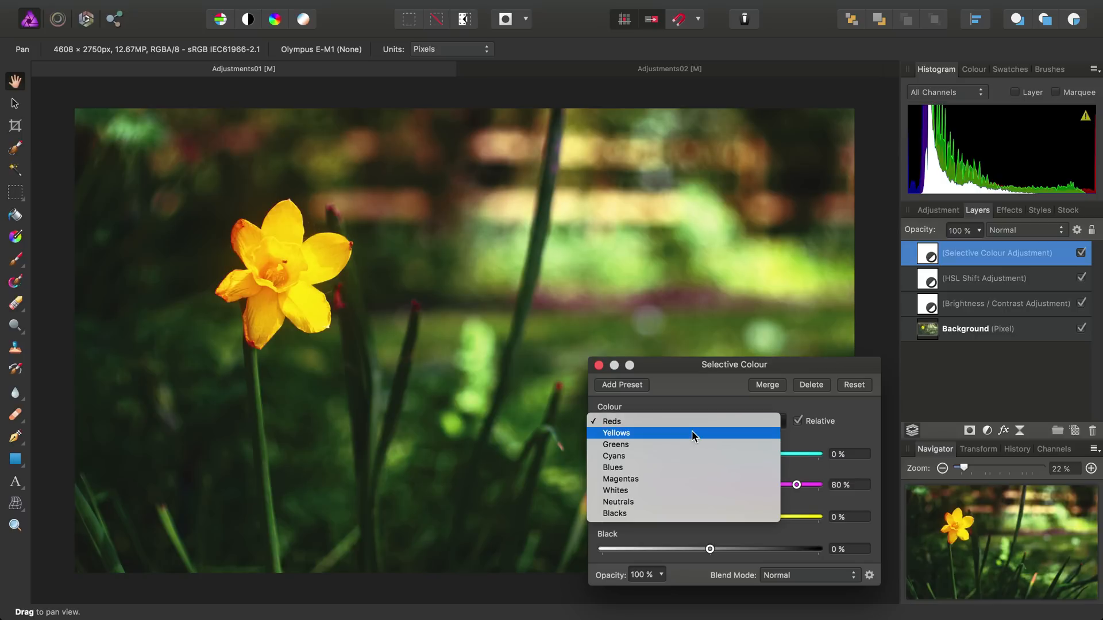
left_click(691, 433)
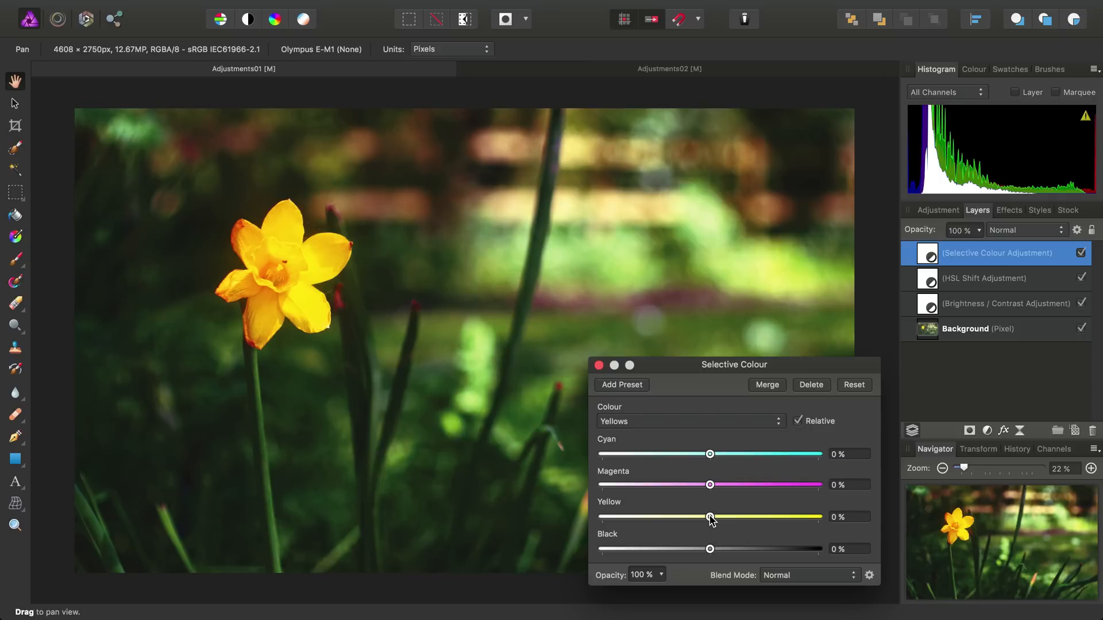
left_click_drag(710, 517, 620, 521)
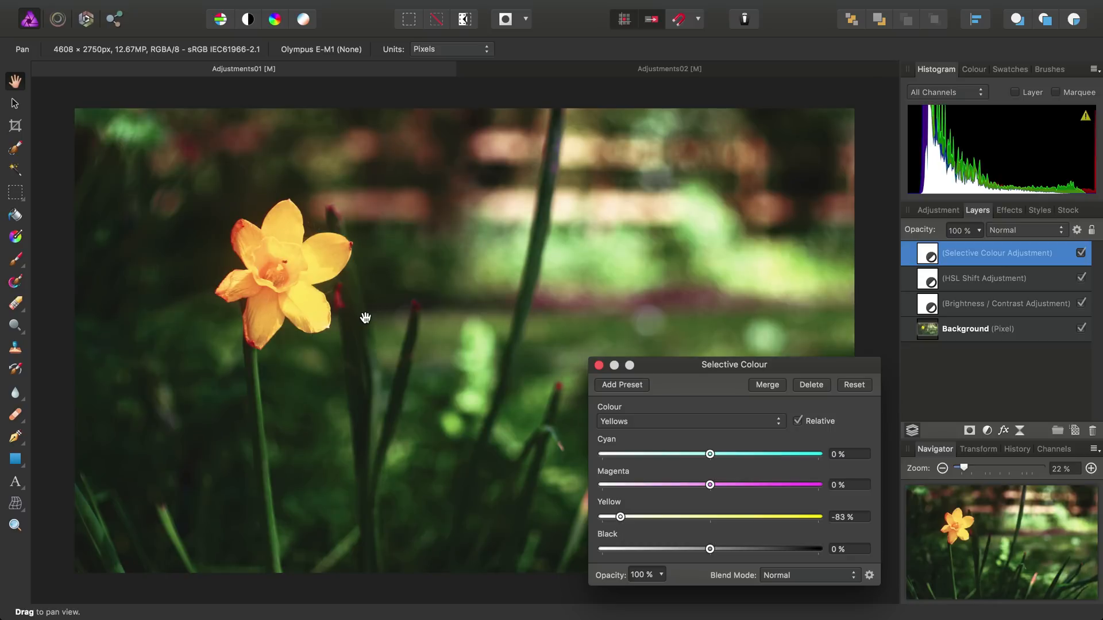
left_click(600, 366)
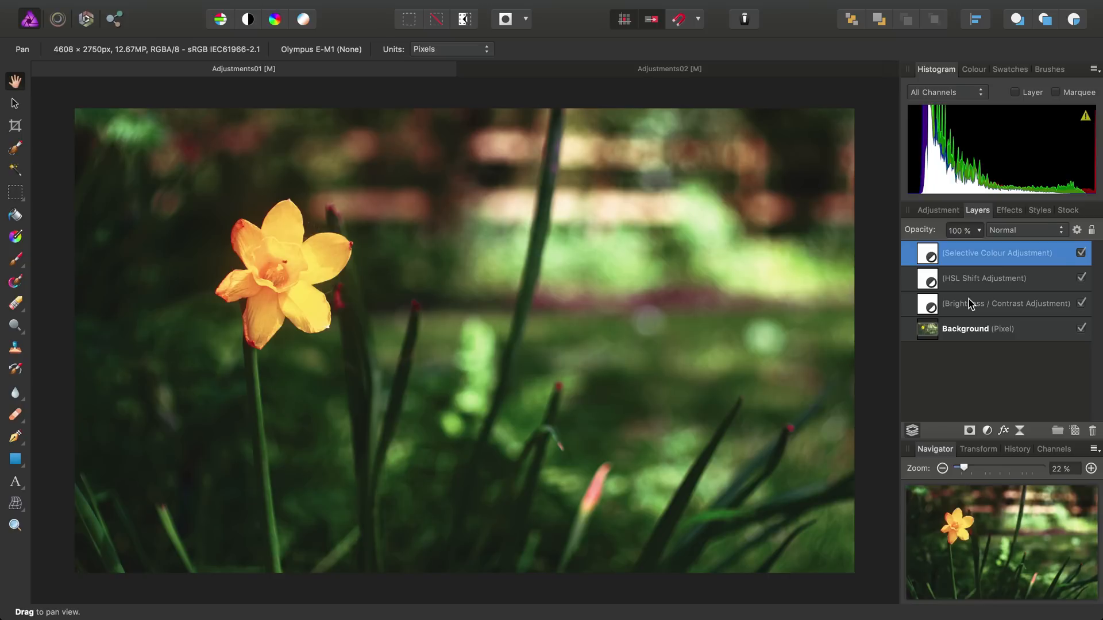
Hide the three adjustment layers one by one and show them again to compare the photo before and after
left_click(1080, 253)
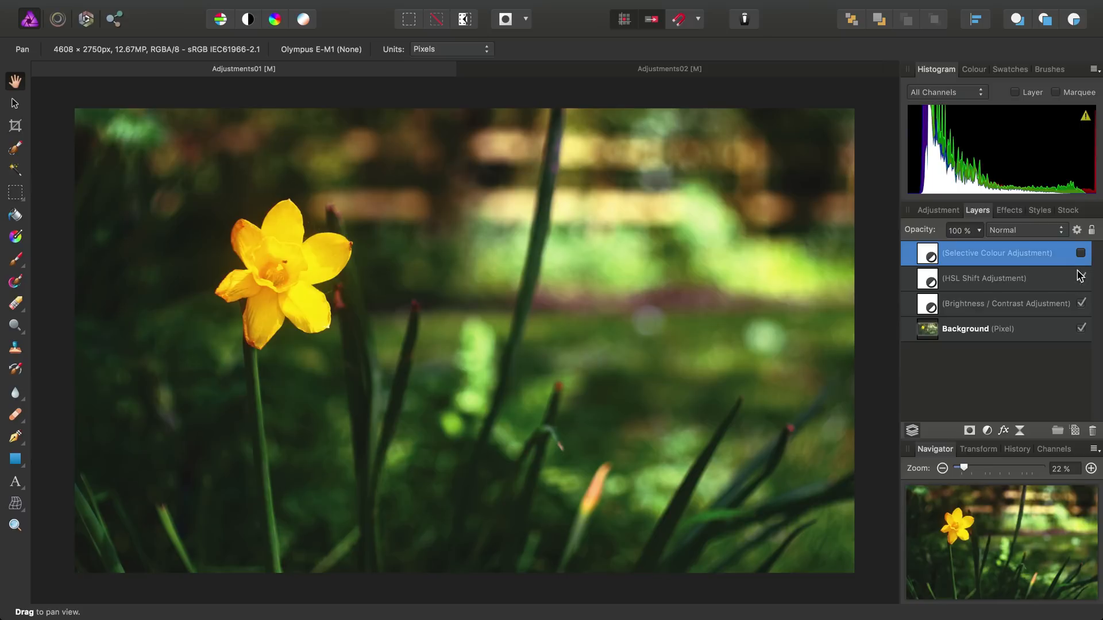
left_click(1080, 278)
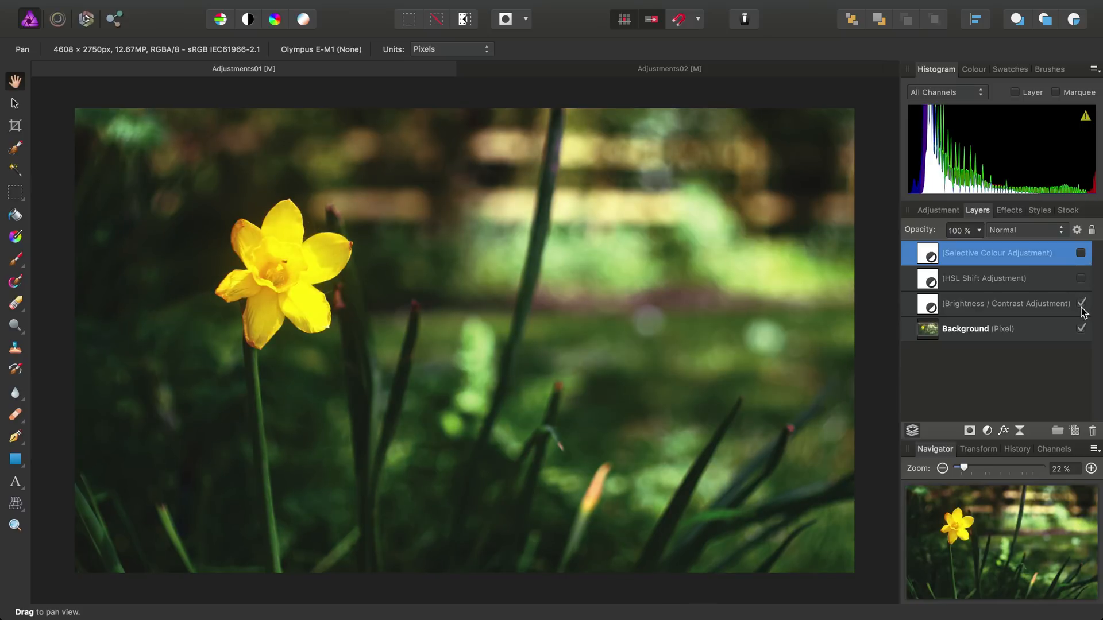
left_click(1080, 303)
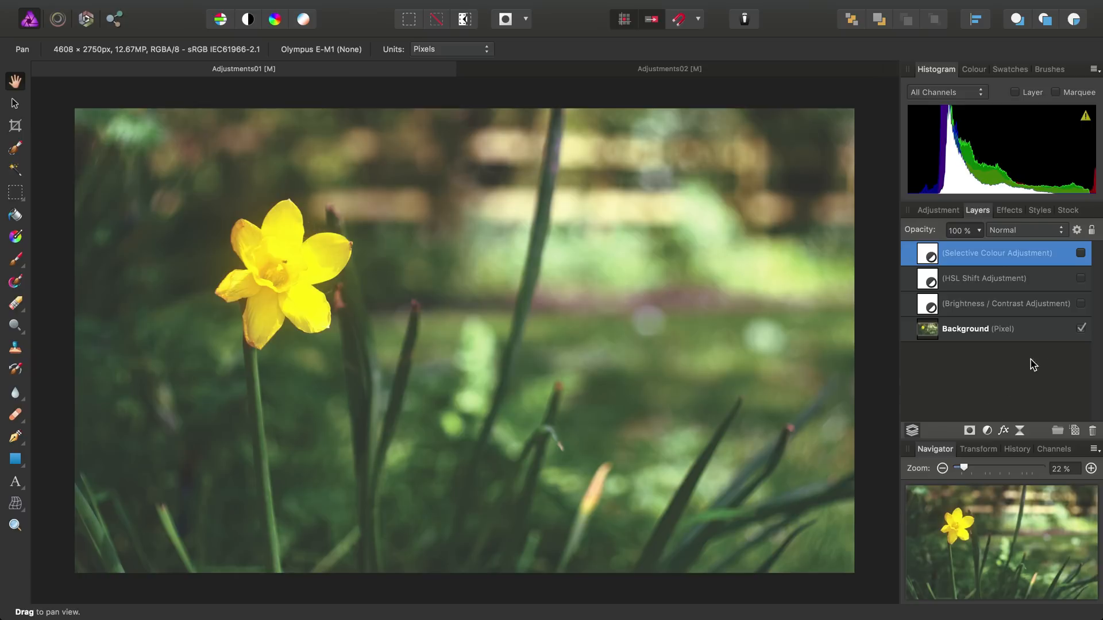
left_click(1081, 303)
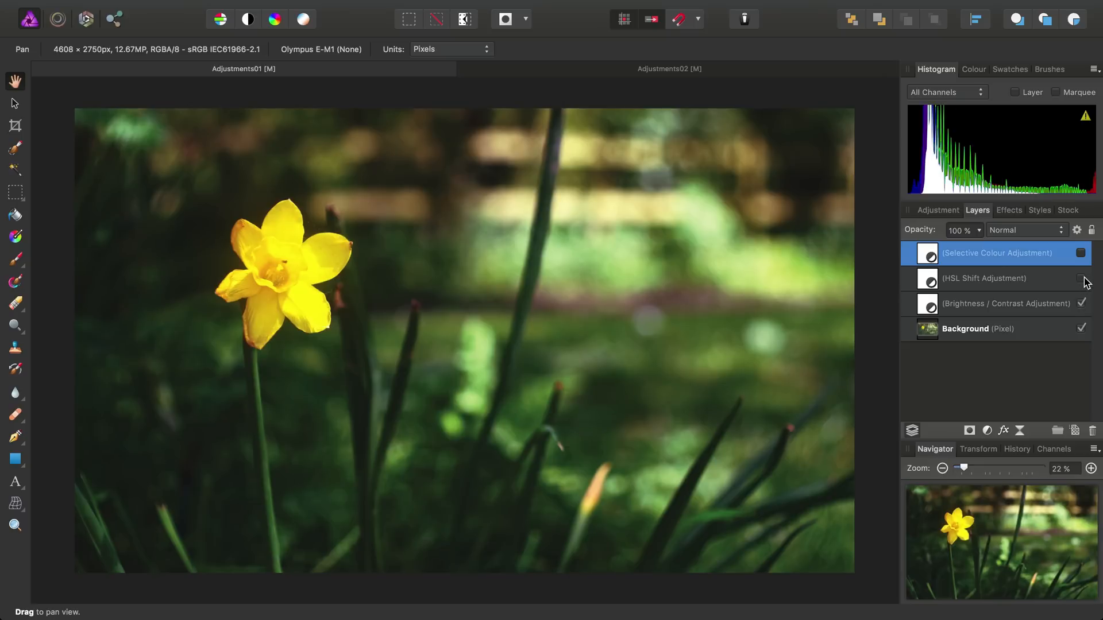
left_click(1081, 278)
left_click(1081, 253)
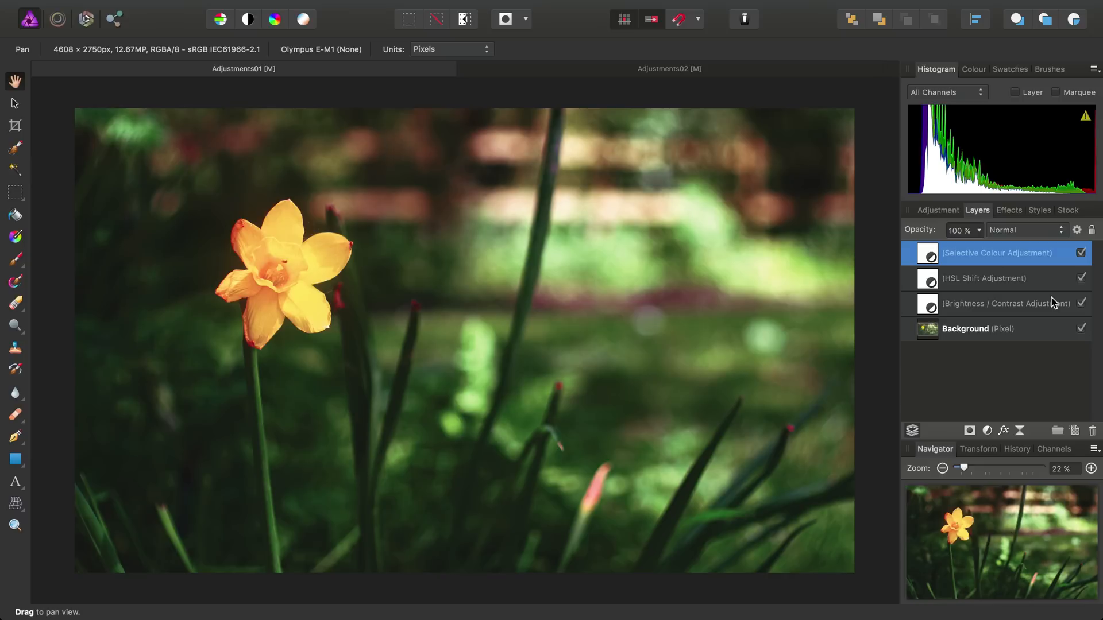
Switch to the Adjustments02 document and add an Exposure adjustment layer with exposure set to 1.756
left_click(671, 70)
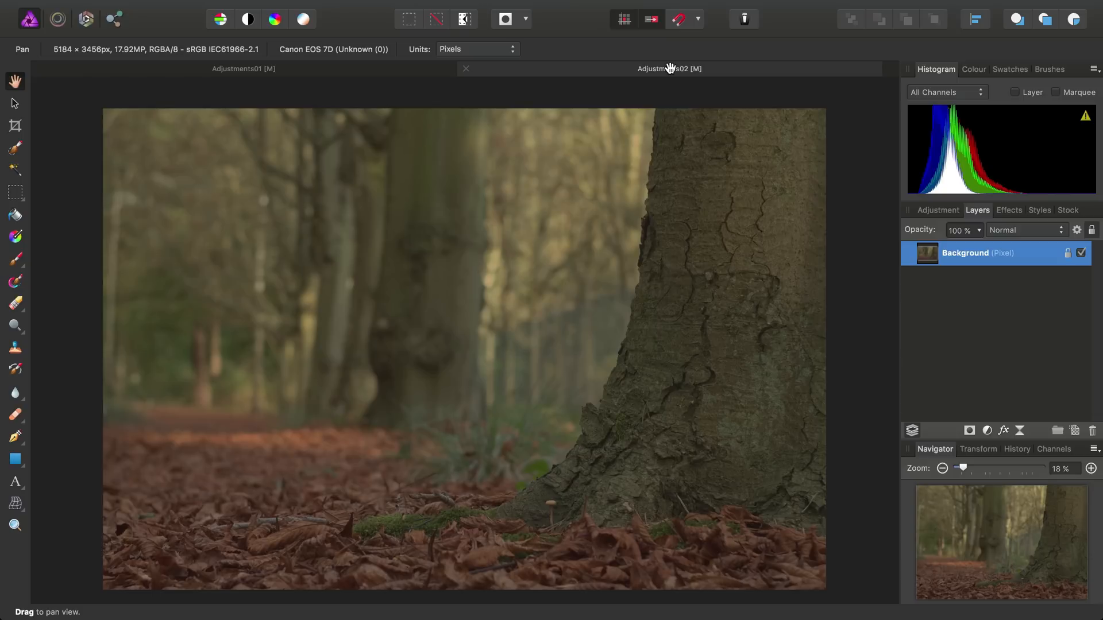
mouse_move(340, 4)
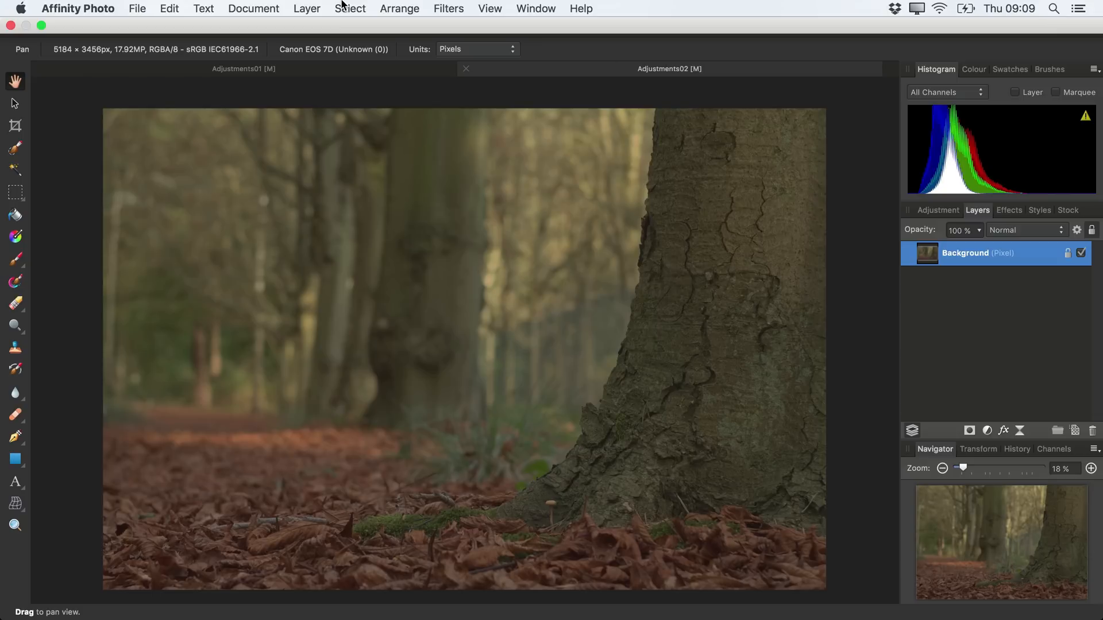
left_click(307, 8)
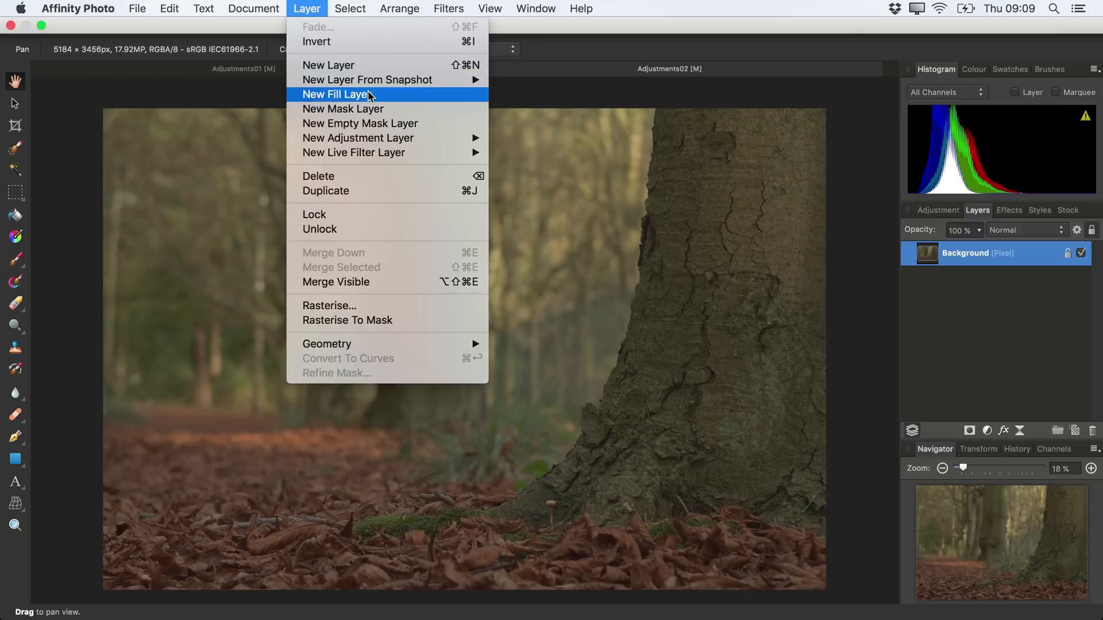
mouse_move(436, 138)
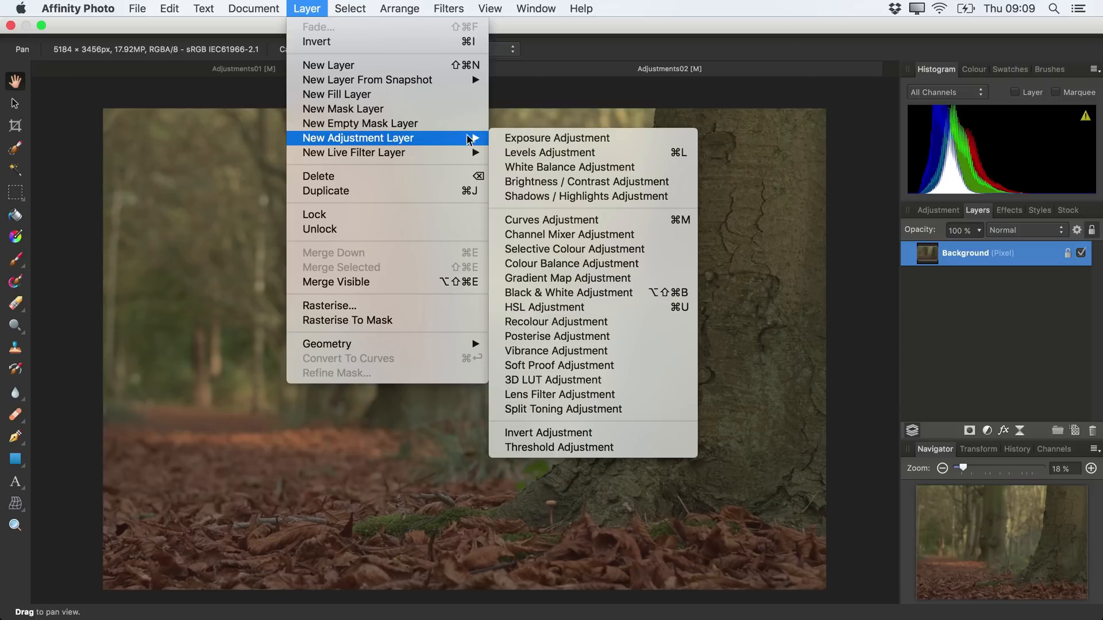
left_click(632, 138)
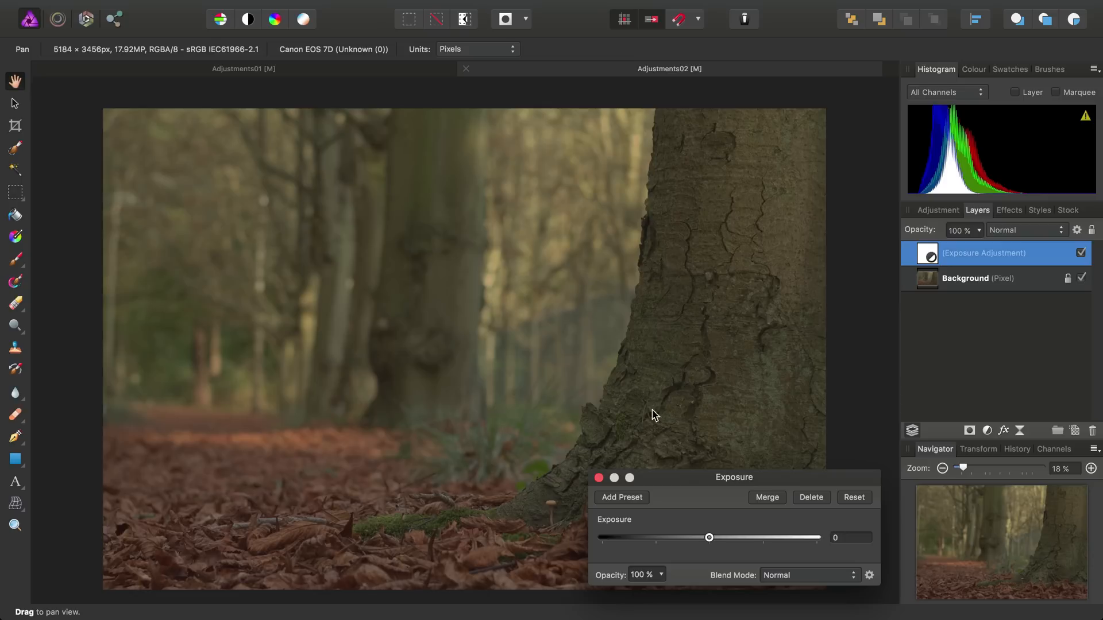
left_click_drag(709, 537, 756, 538)
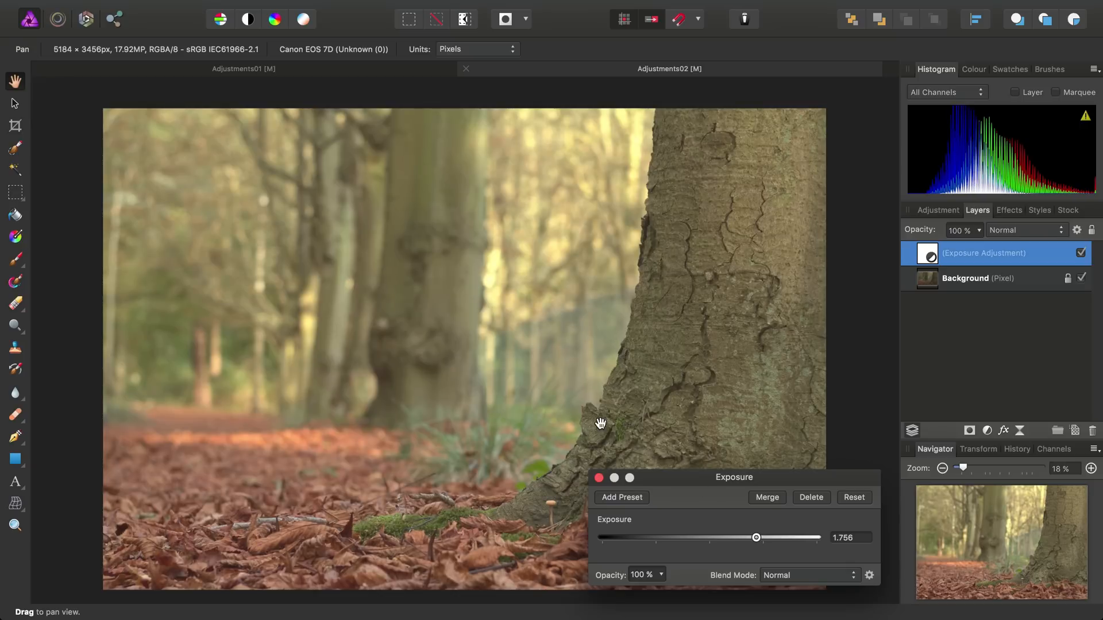
left_click(599, 478)
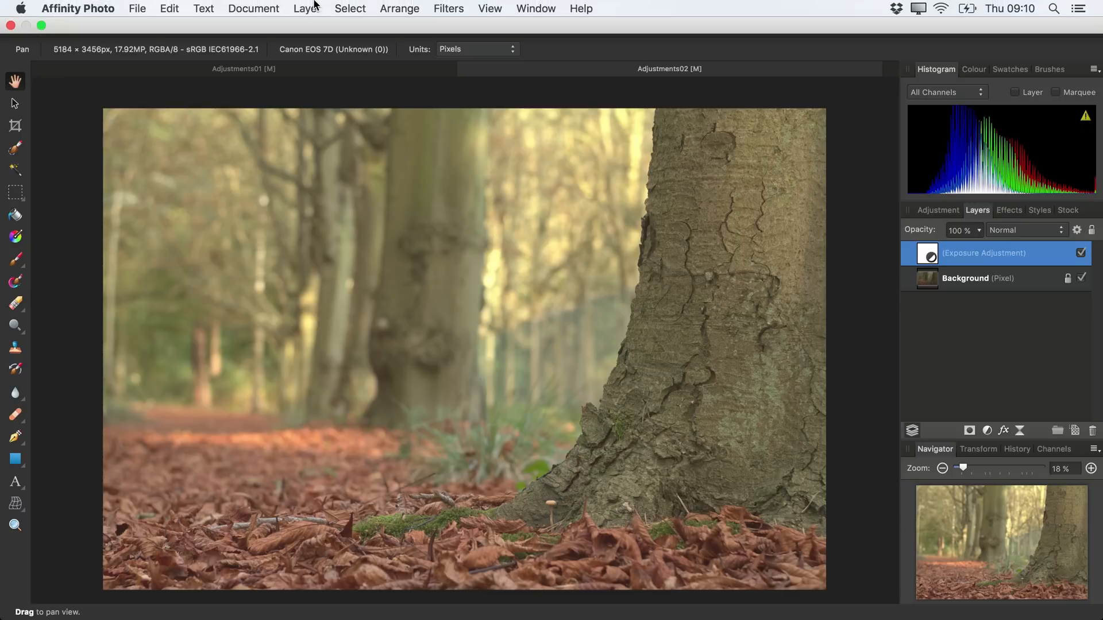
Add a Black & White adjustment layer with red at 84%, yellow at 87% and green at -42%
left_click(315, 7)
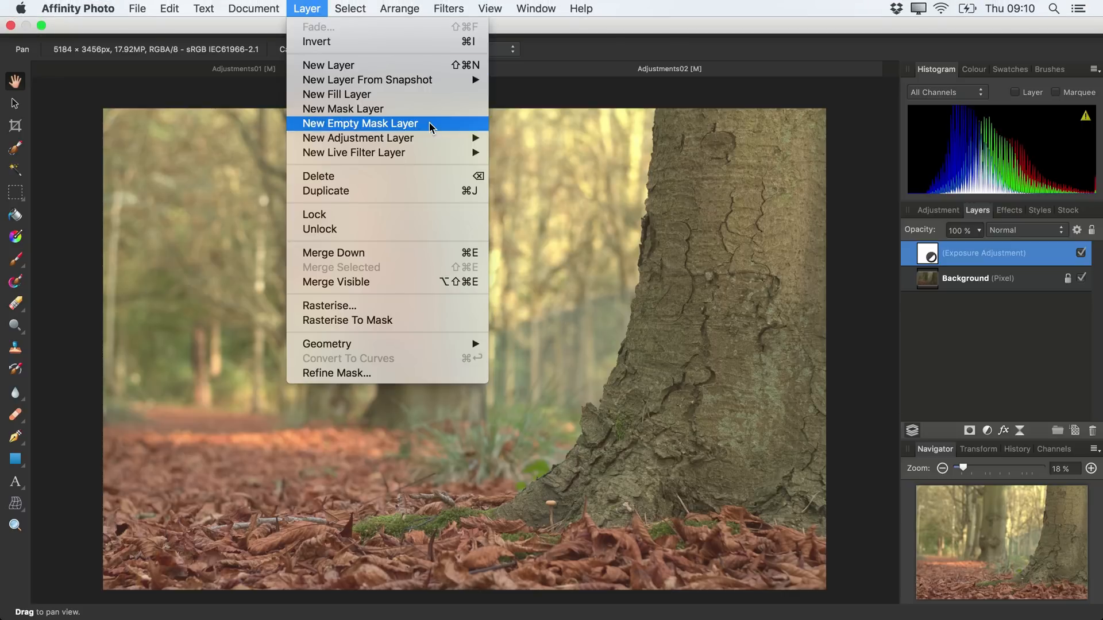
mouse_move(434, 136)
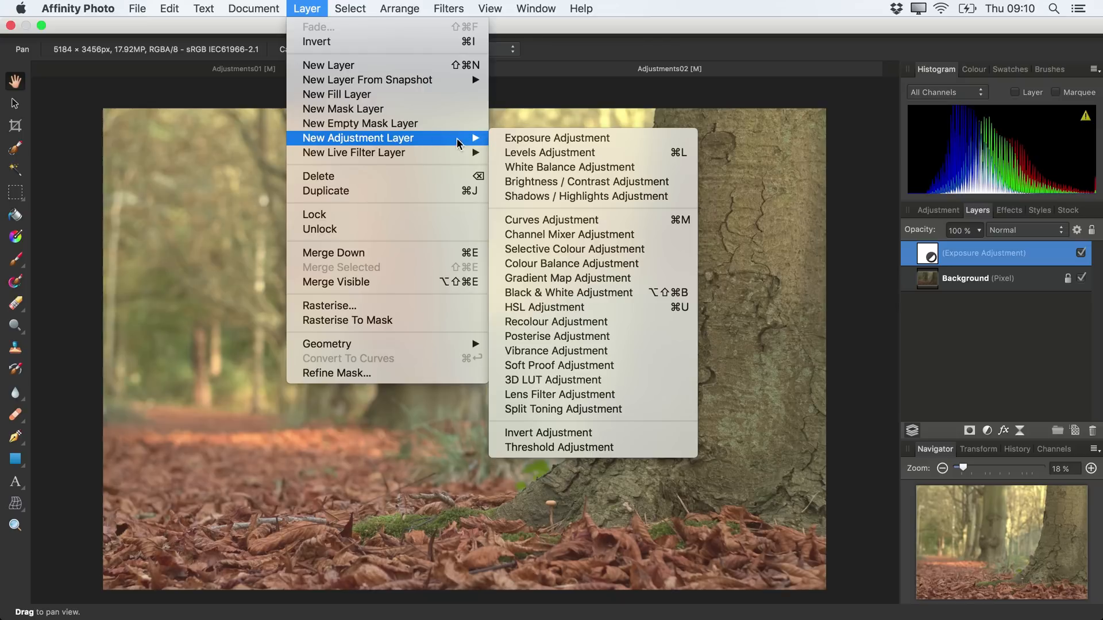
left_click(636, 291)
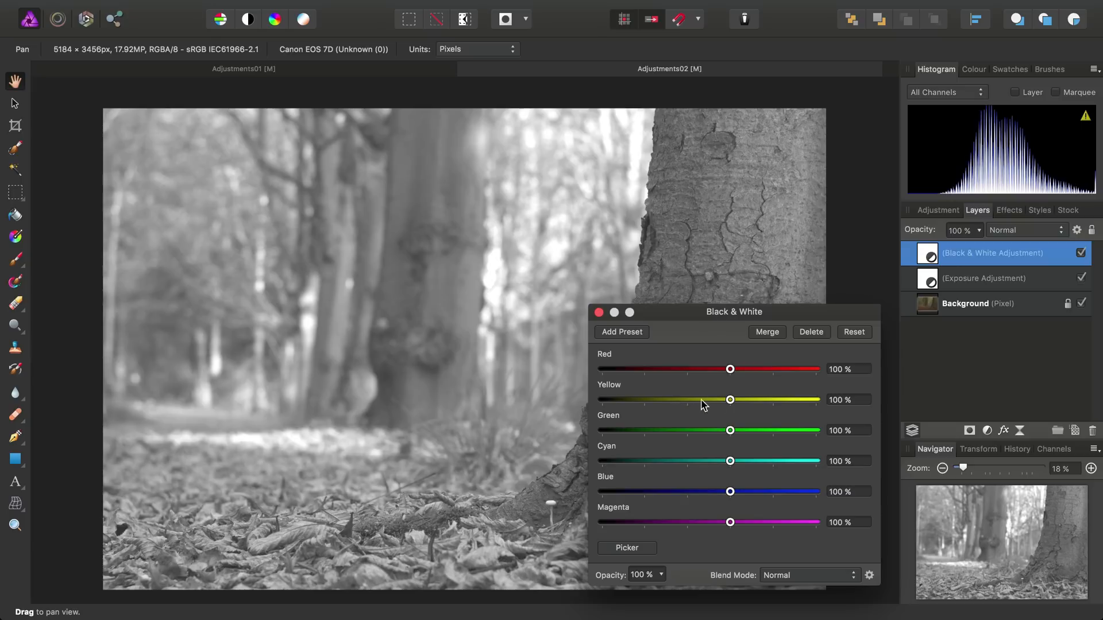
left_click_drag(730, 369, 670, 430)
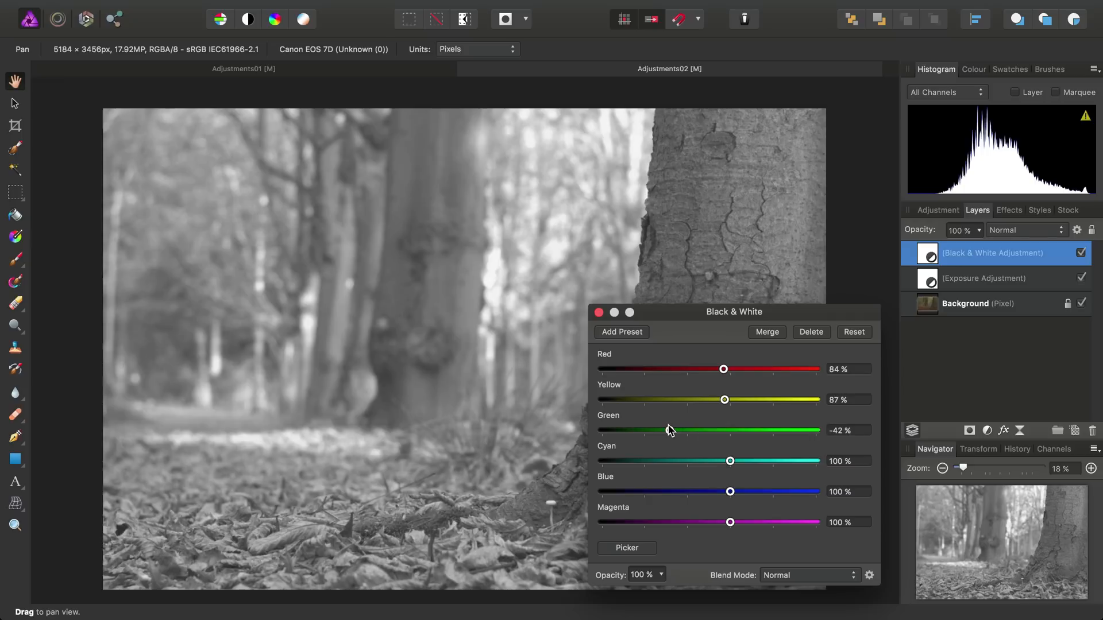
left_click(599, 313)
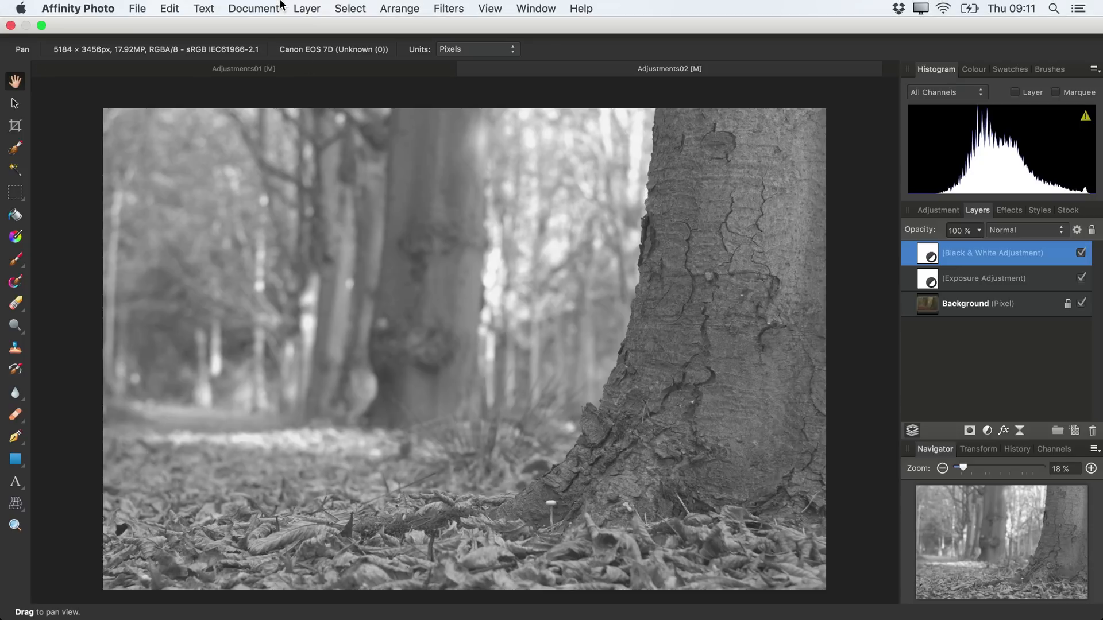
Add a Levels adjustment layer with black level 17% and white level 92%, then reopen its settings to review them and close them
left_click(306, 9)
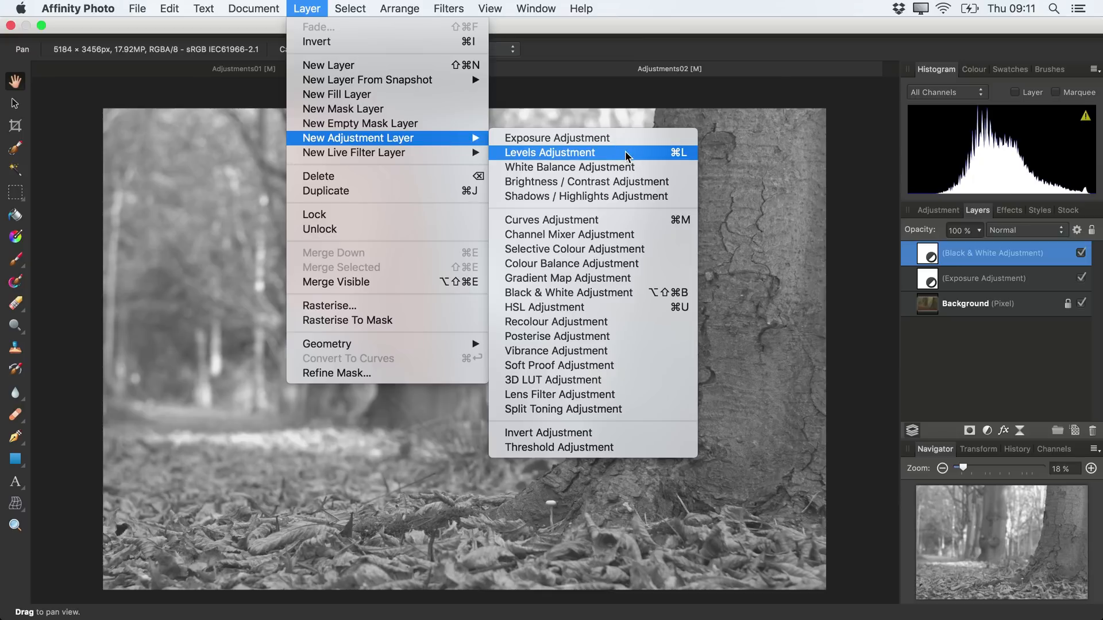
left_click(625, 153)
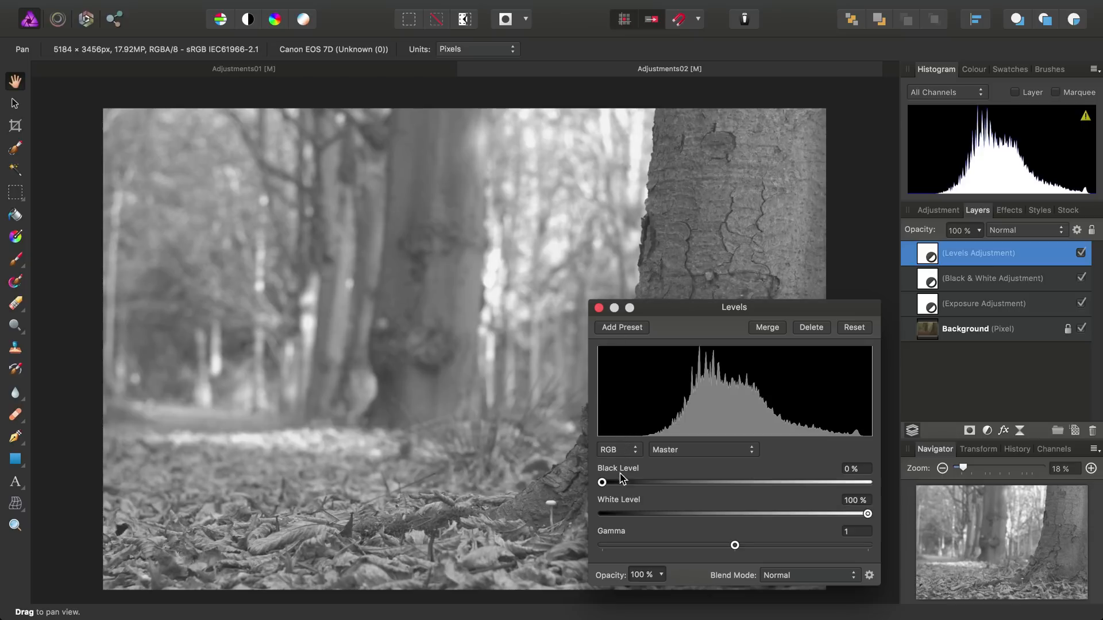
left_click_drag(602, 483, 647, 480)
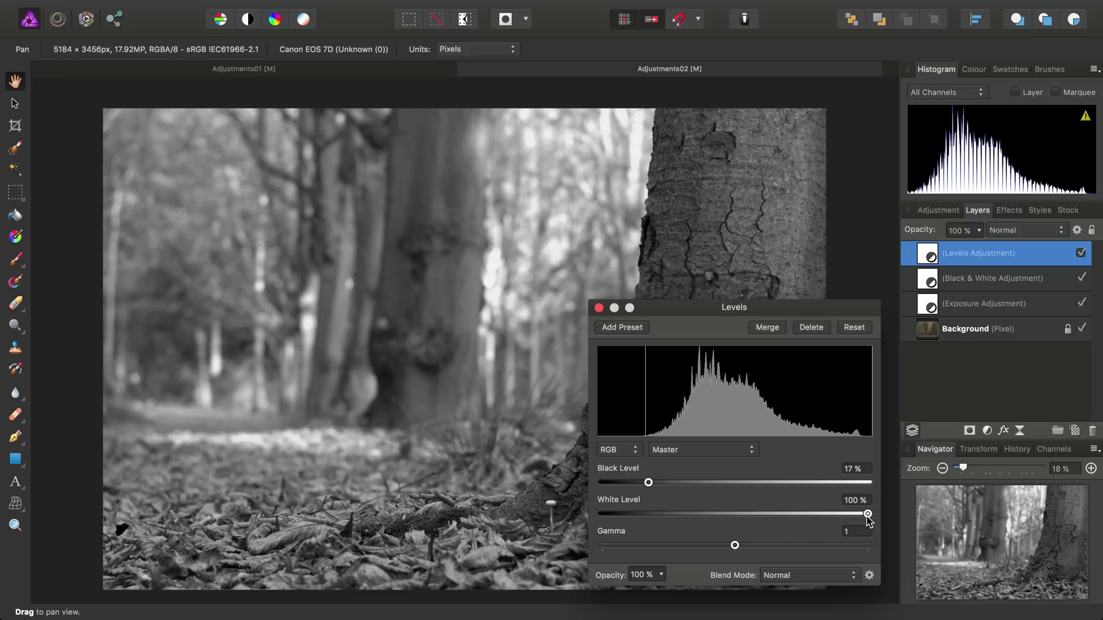
left_click_drag(869, 517, 849, 517)
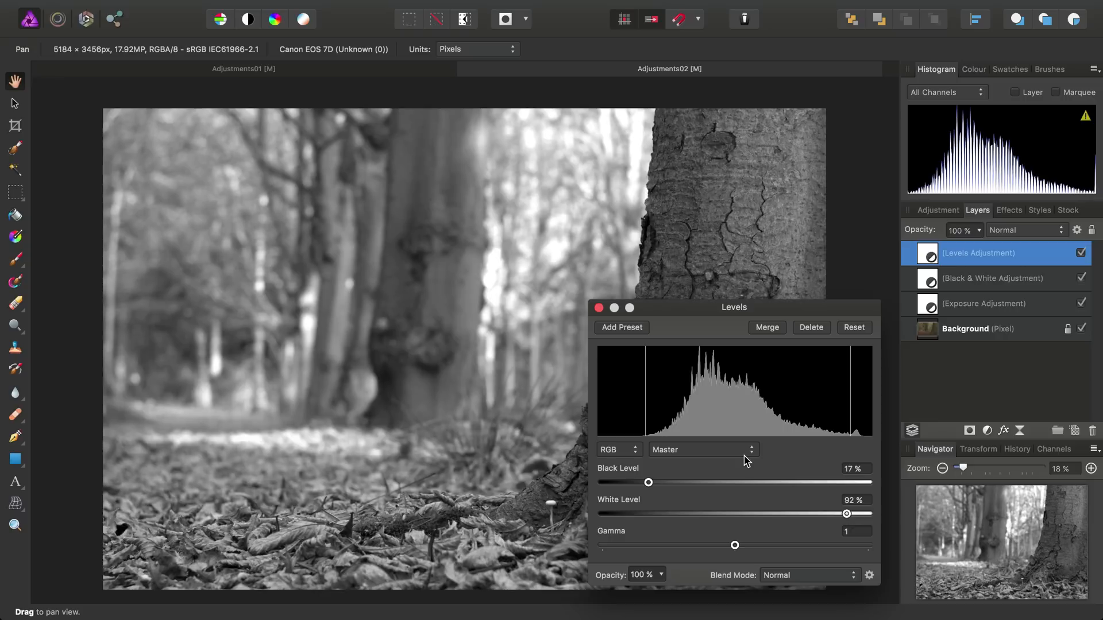
left_click(599, 308)
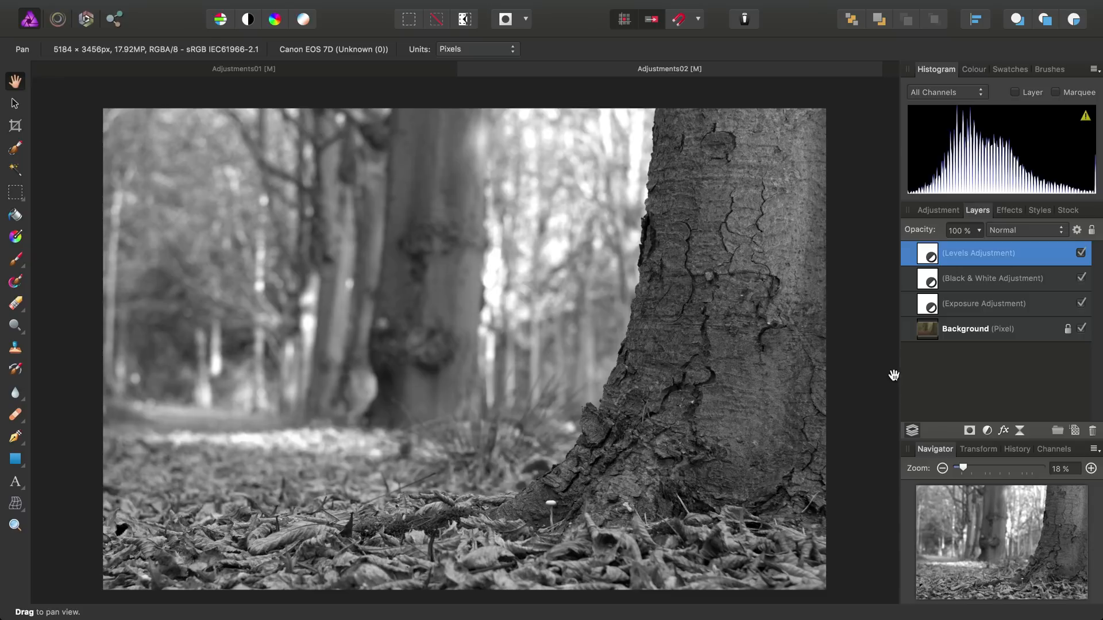
double_click(931, 258)
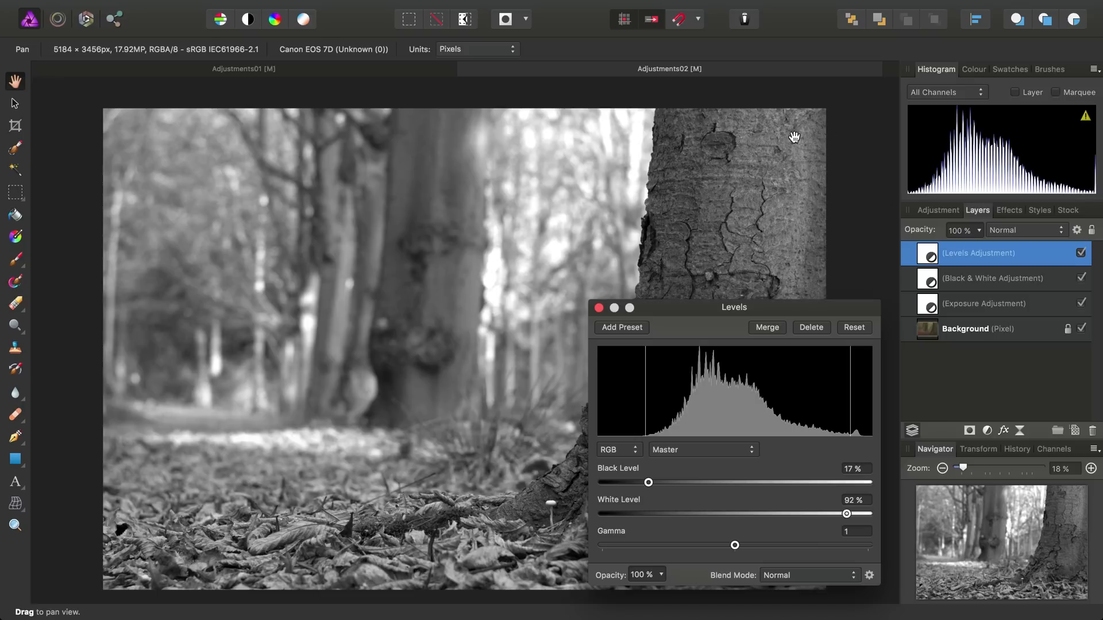
left_click(598, 308)
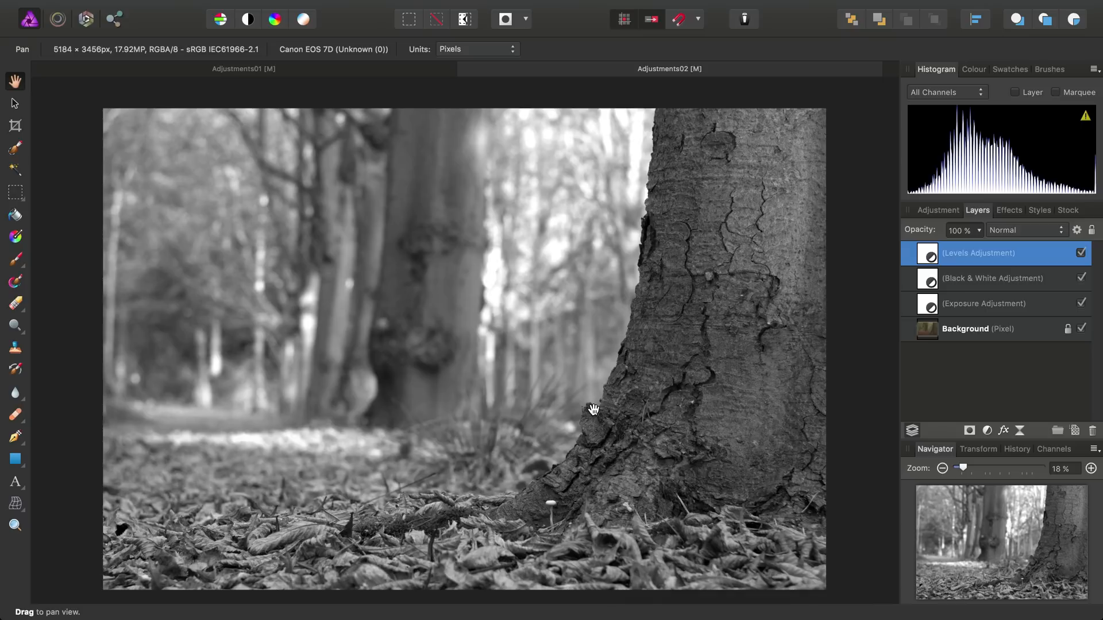